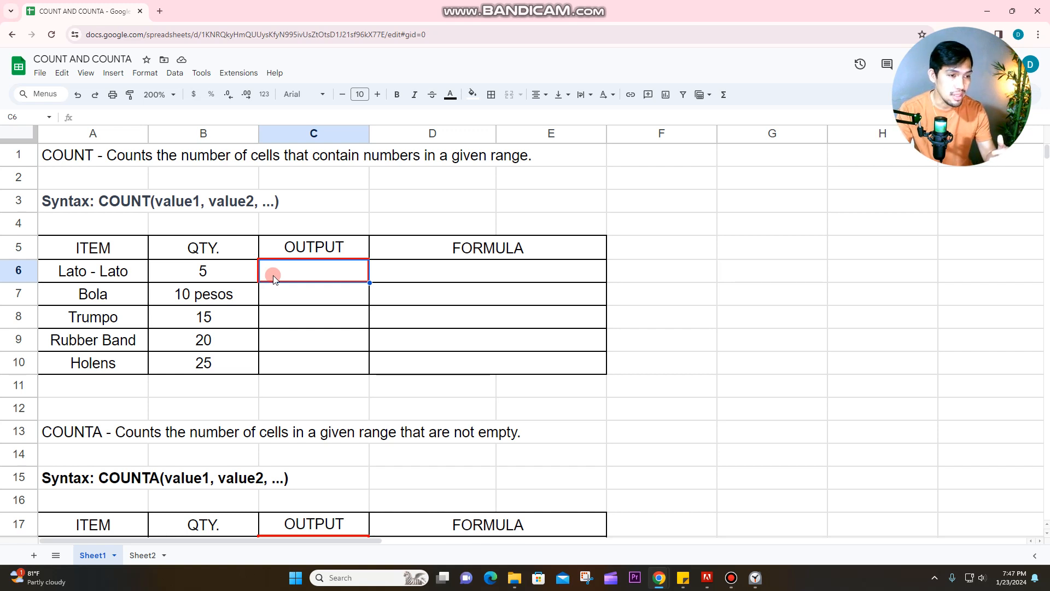
Review the QTY. entries in B6:B10 of the COUNT table.
left_click(219, 270)
left_click(205, 318)
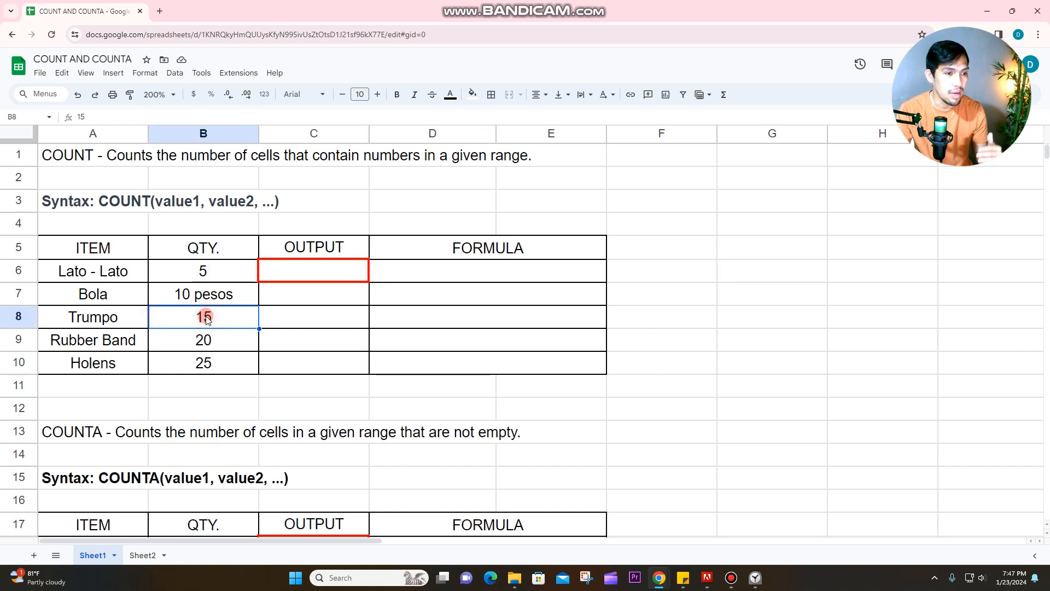
left_click(206, 340)
left_click(204, 363)
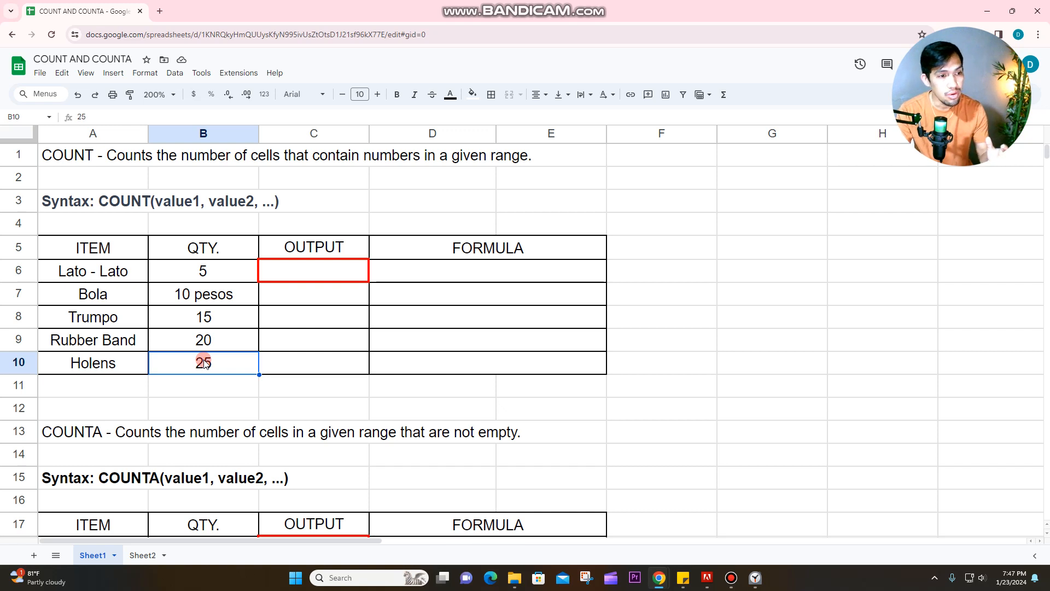
left_click(327, 279)
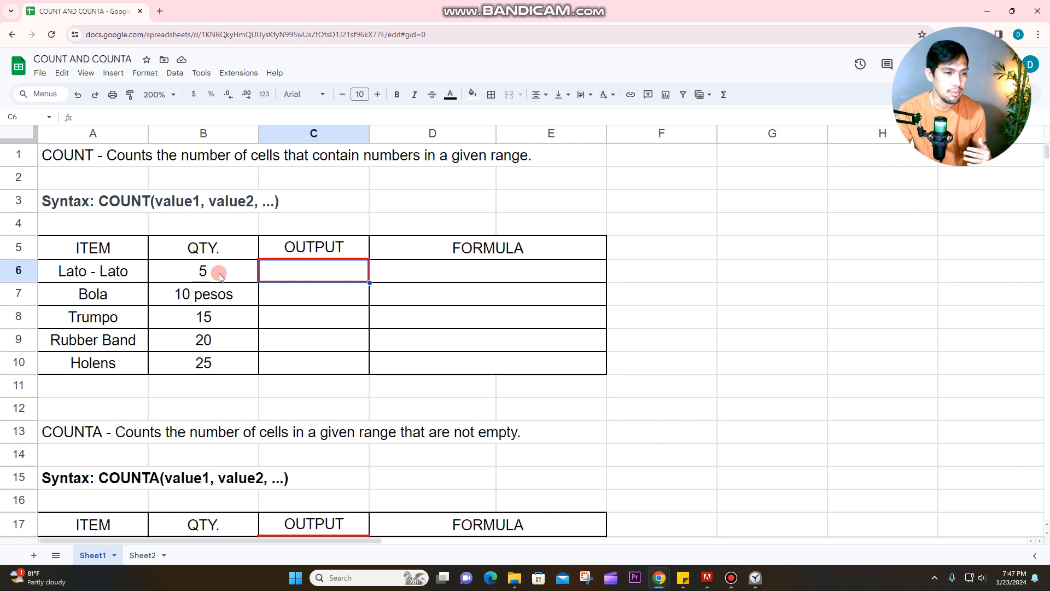
left_click_drag(219, 276, 209, 366)
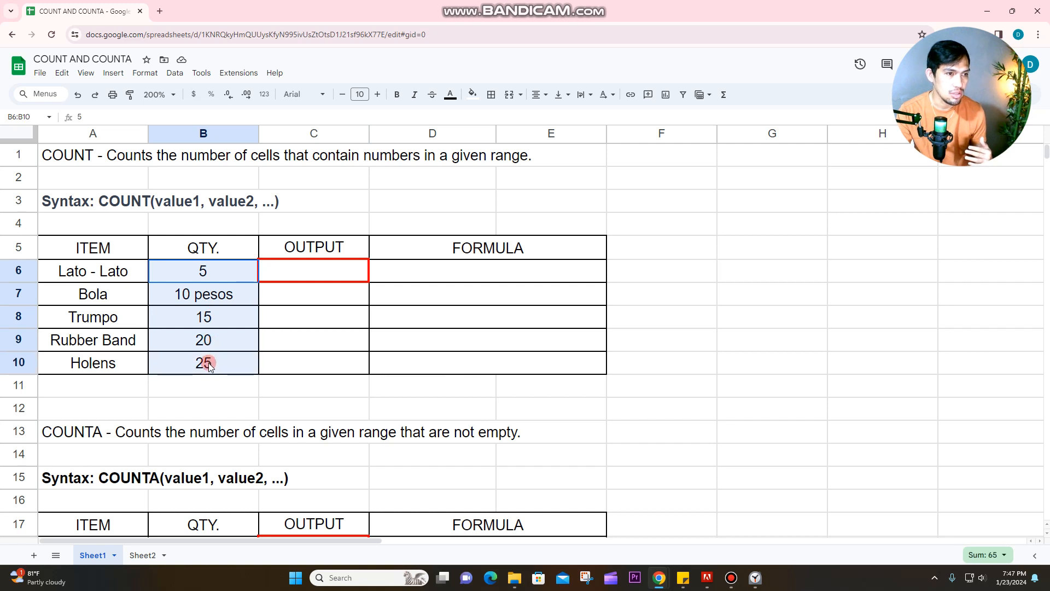
Enter the formula =count(B6:B10) in OUTPUT cell C6 of the COUNT table.
left_click(294, 278)
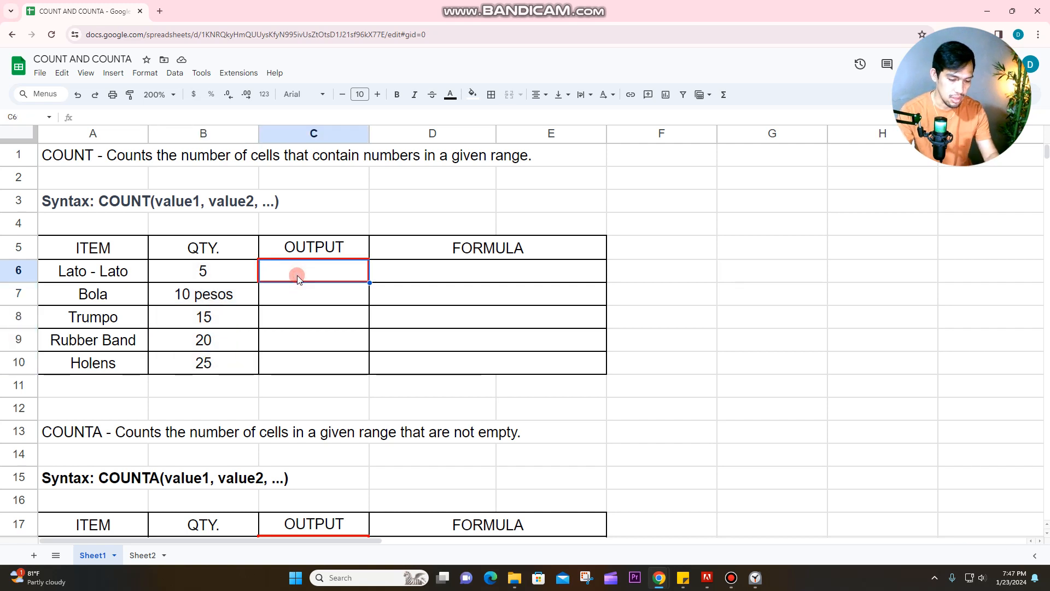
type("=coun")
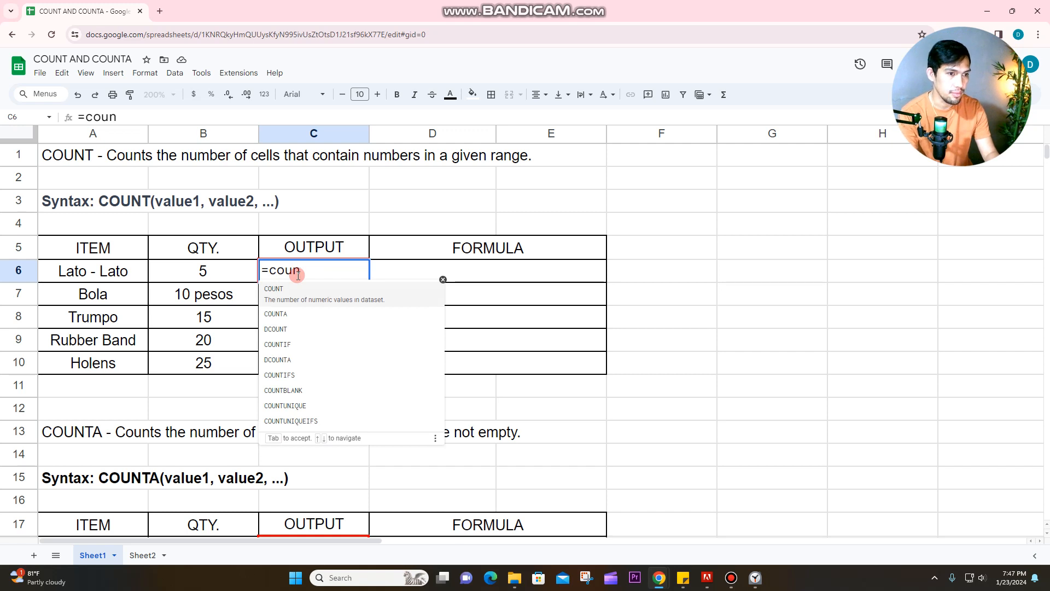
type("t(")
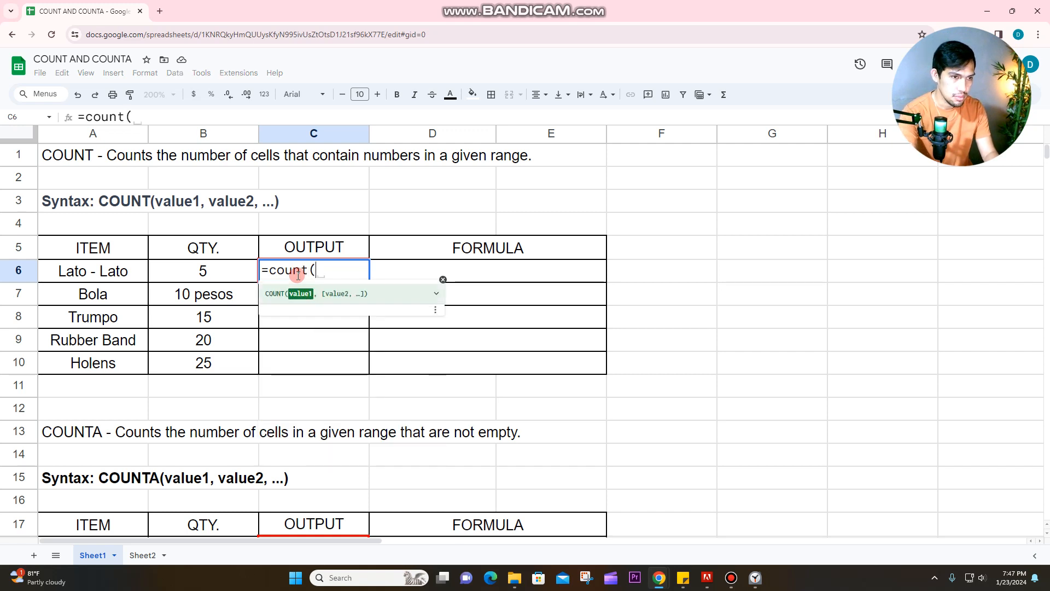
left_click(206, 276)
left_click_drag(205, 276, 208, 366)
type(")")
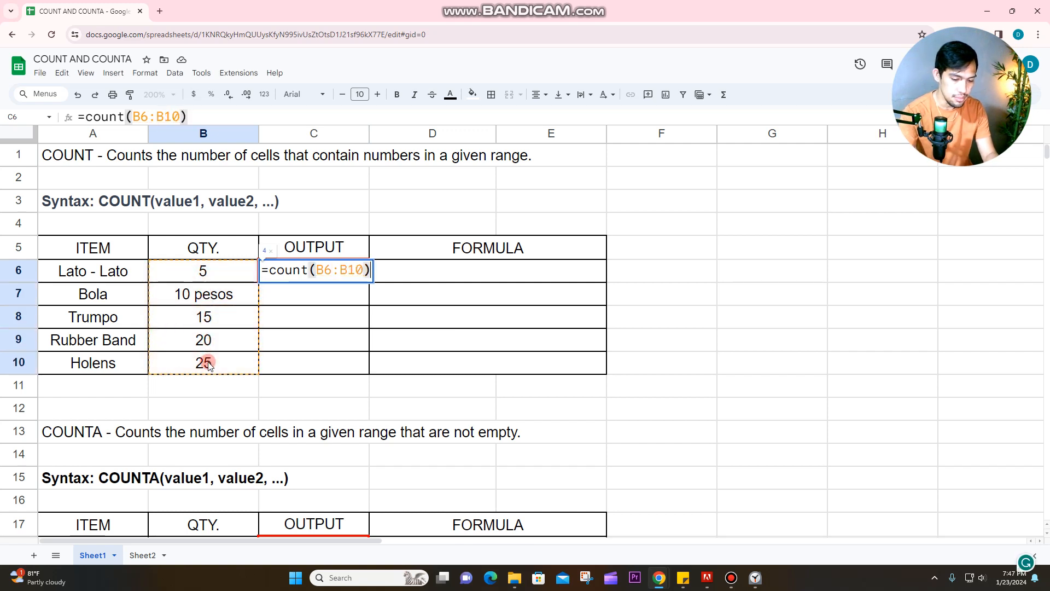
key("Return")
Copy the formula from C6 into FORMULA cell D6 as plain text, with a leading apostrophe before =count(B6:B10).
left_click(316, 273)
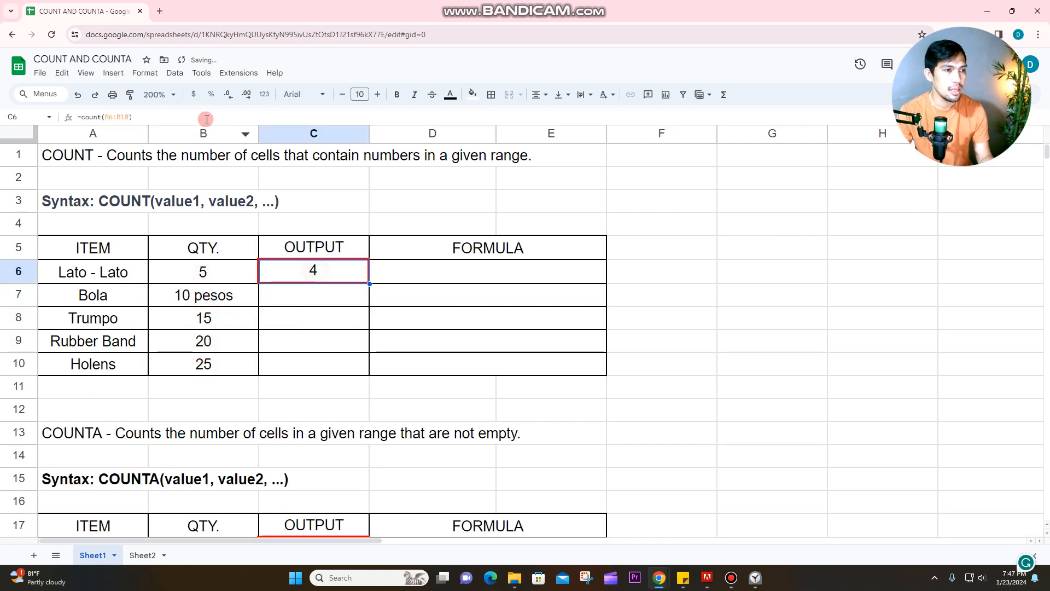
key("ctrl+a")
left_click(179, 120)
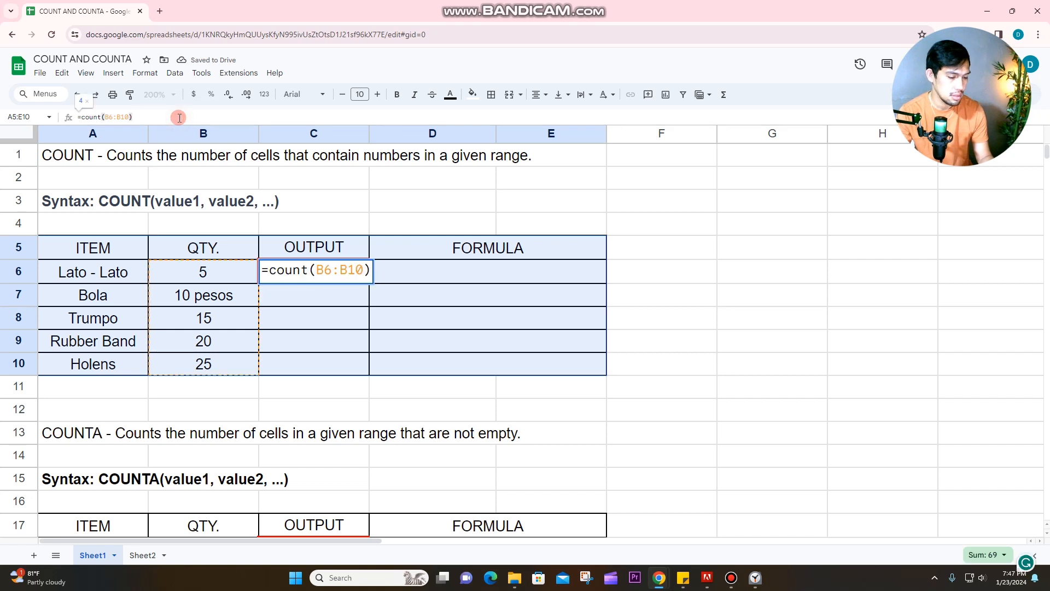
key("ctrl+a")
key("ctrl+c")
left_click(450, 277)
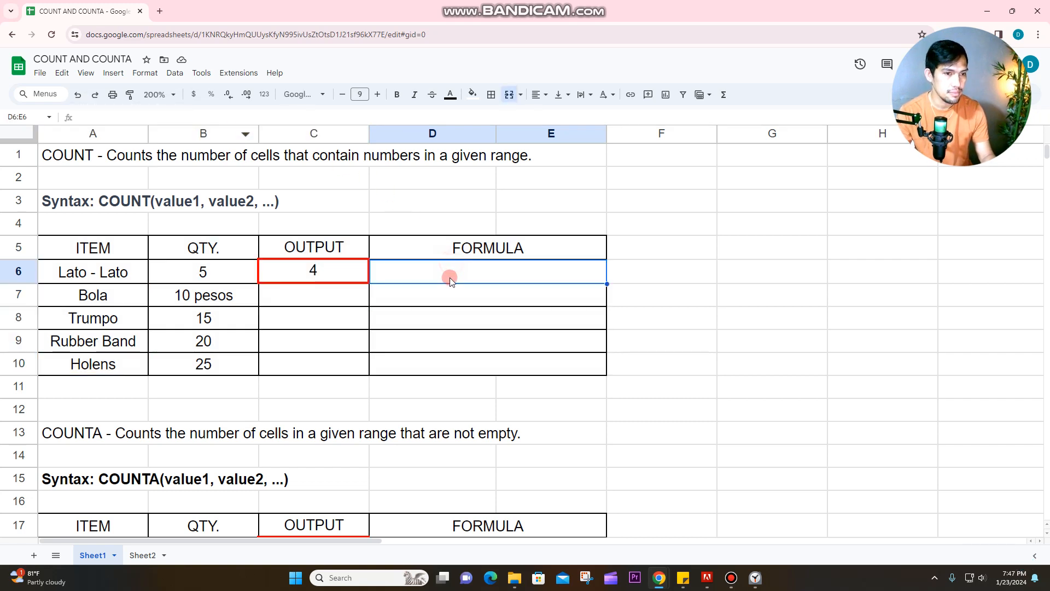
type("'")
key("ctrl+v")
key("Return")
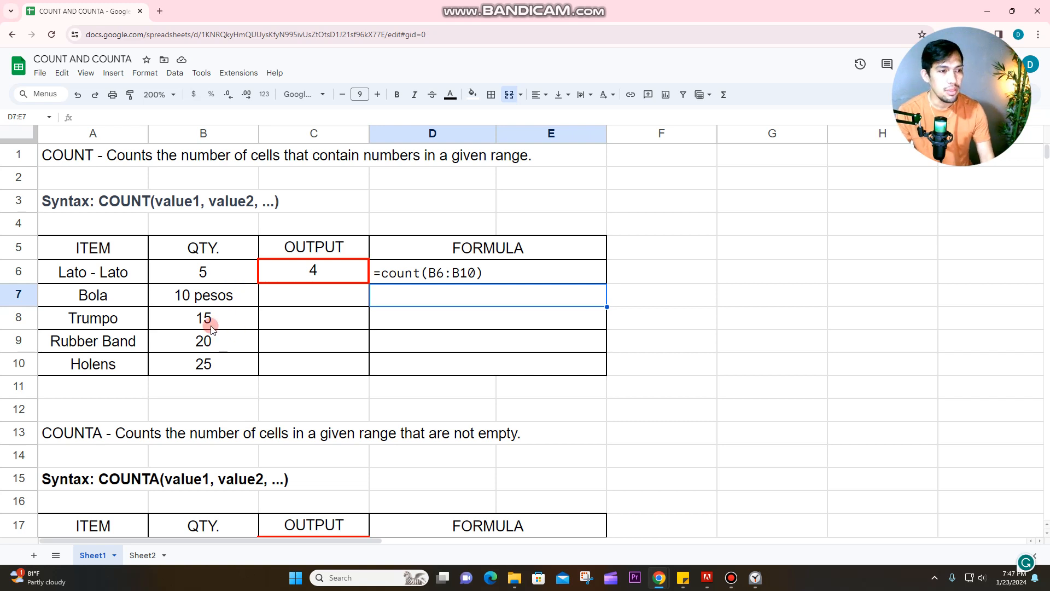
Examine the "10 pesos" entry in the COUNT table and each QTY. entry in B18:B22 of the COUNTA table.
left_click(210, 297)
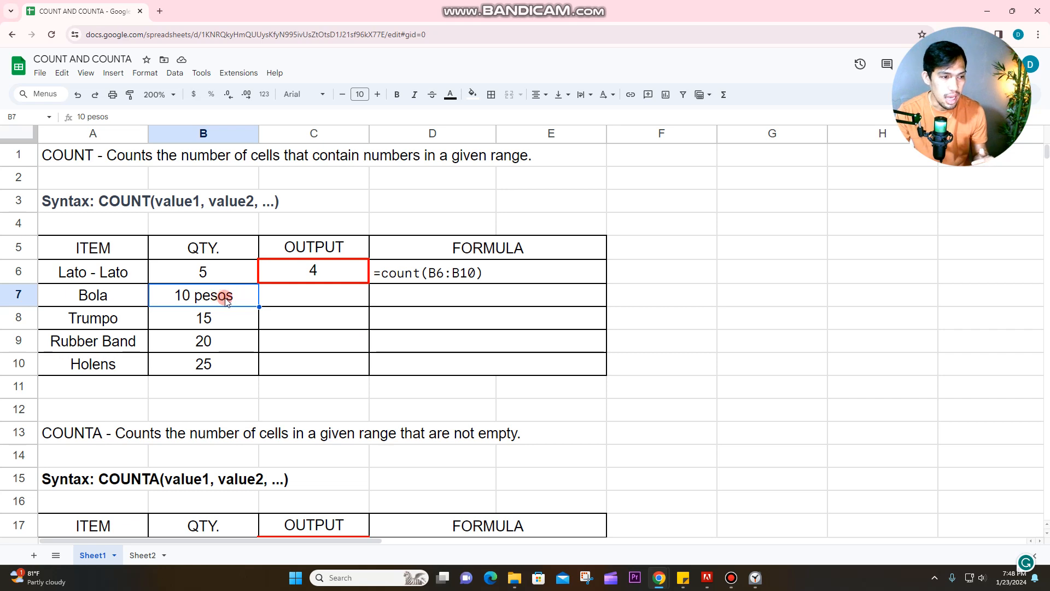
scroll(229, 302, "down", 2)
scroll(228, 299, "down", 3)
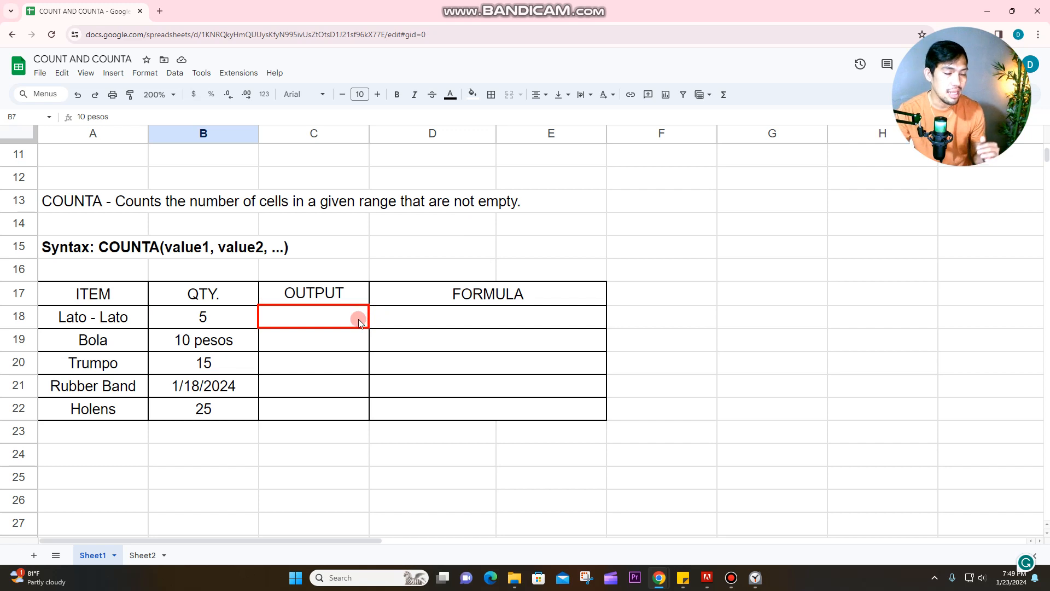
left_click(237, 325)
left_click(226, 338)
left_click(224, 363)
left_click(212, 384)
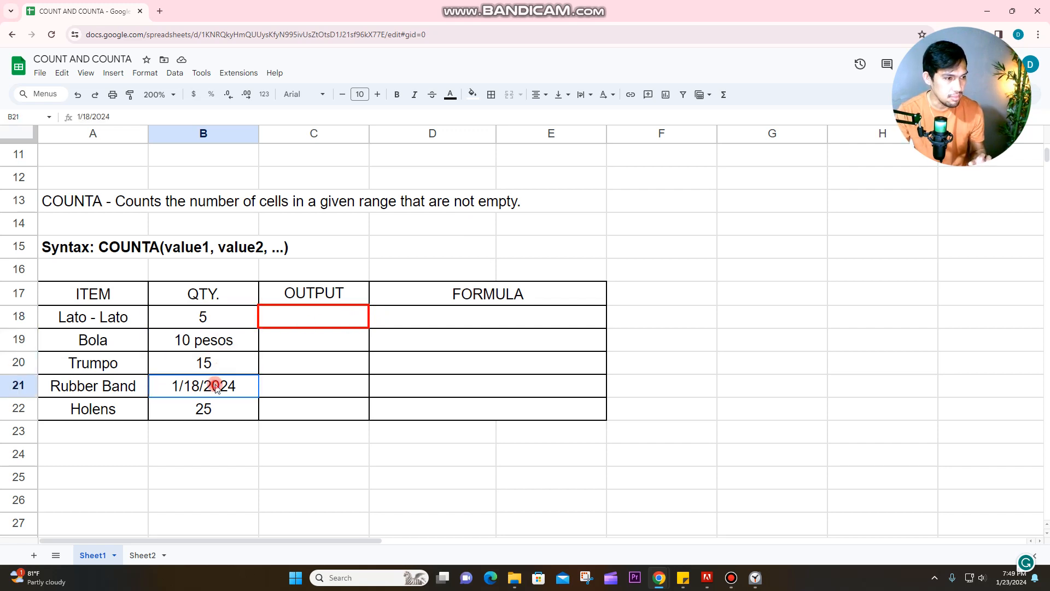
left_click(225, 410)
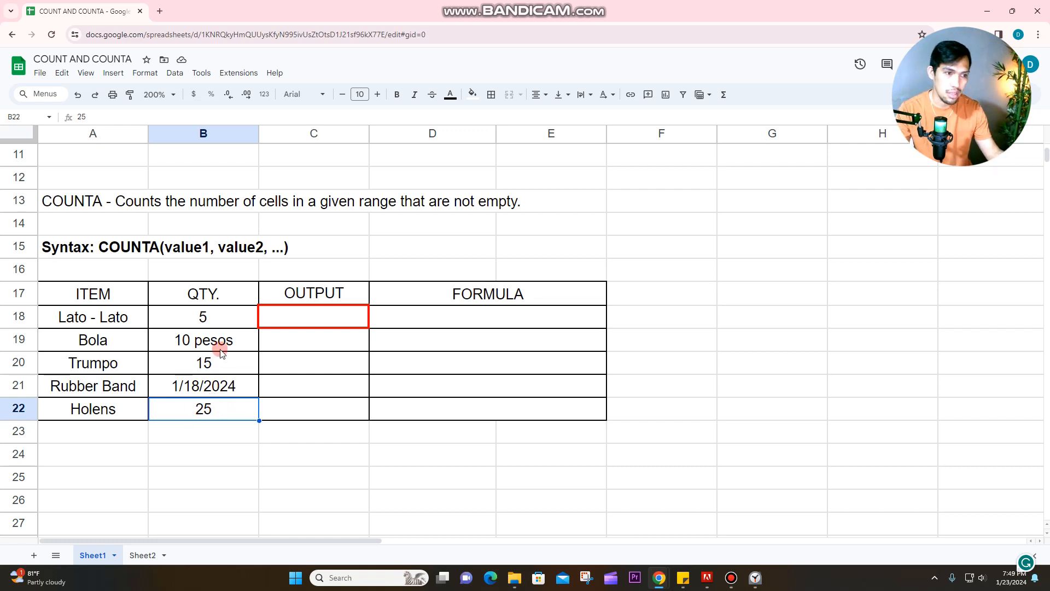
left_click(327, 340)
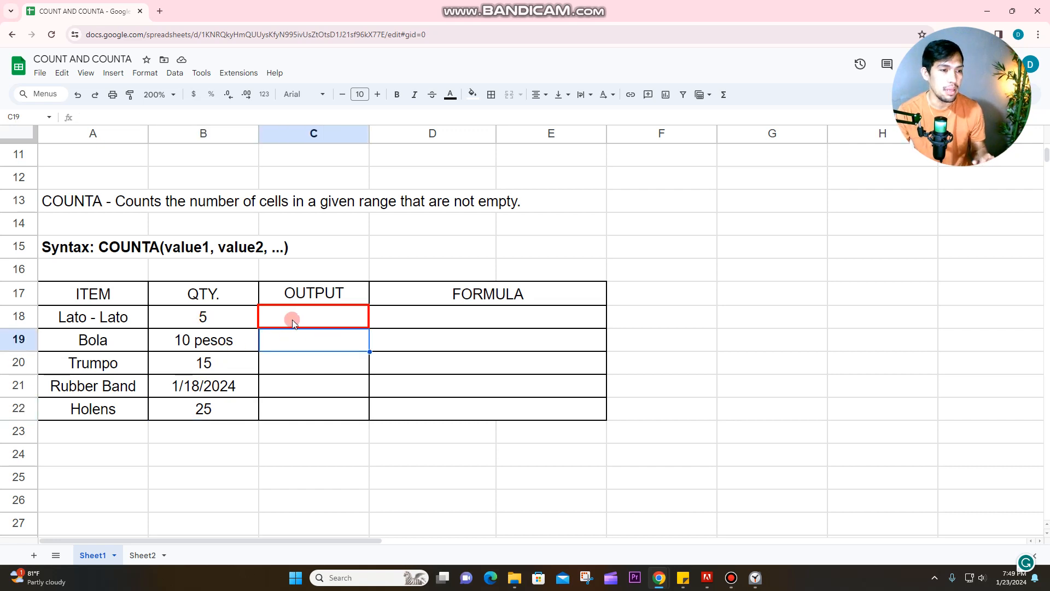
Enter the formula =countA(B18:B22) in OUTPUT cell C18 of the COUNTA table.
left_click(312, 321)
type("=co")
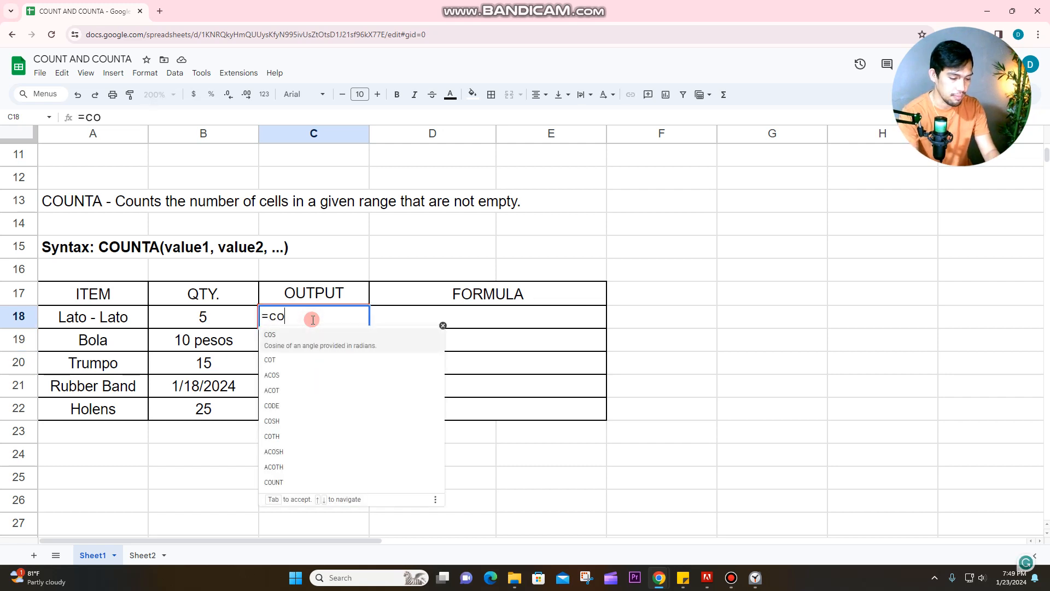
type("untA(")
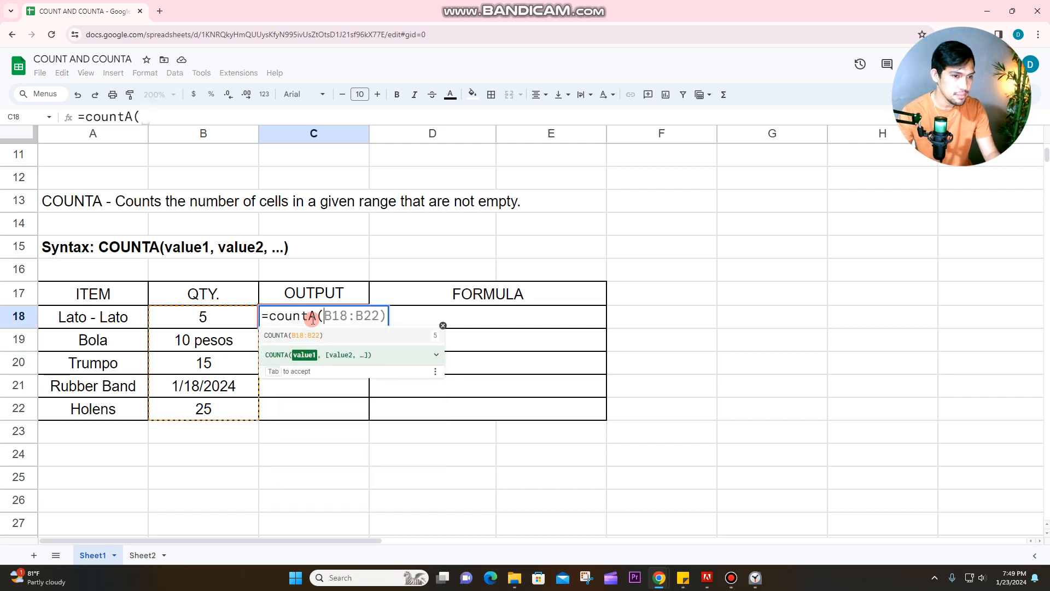
left_click_drag(211, 321, 198, 402)
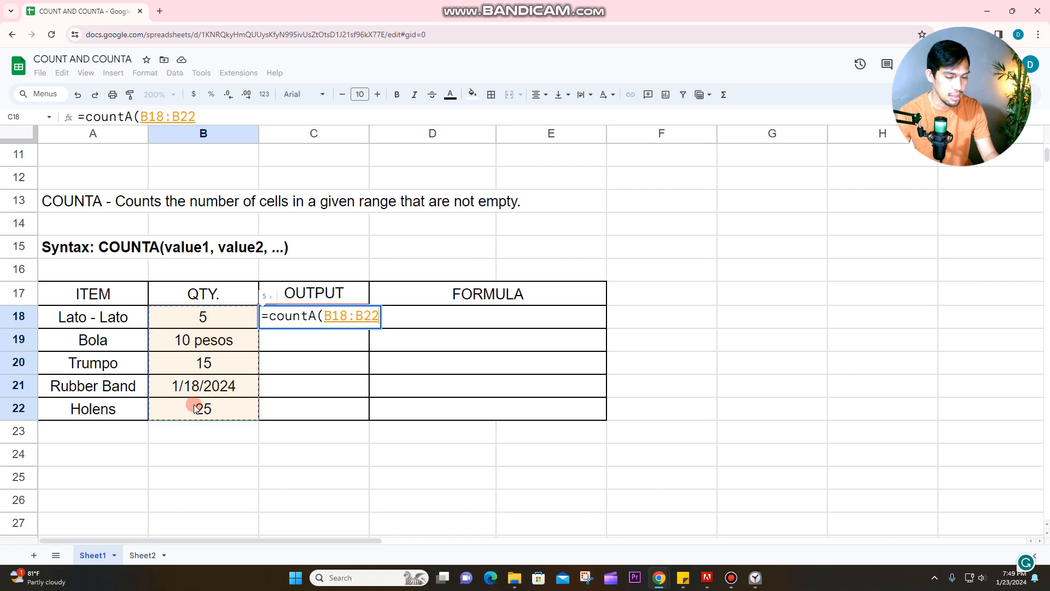
type(")")
key("Return")
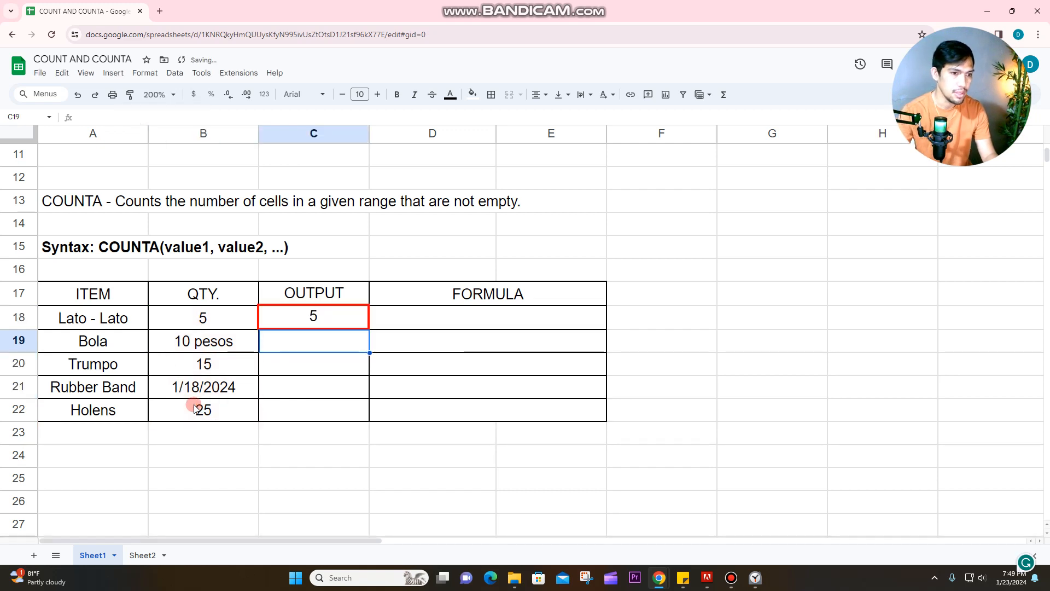
Copy the formula from C18 into FORMULA cell D18 as plain text, with a leading apostrophe before =countA(B18:B22).
left_click(310, 324)
left_click(171, 115)
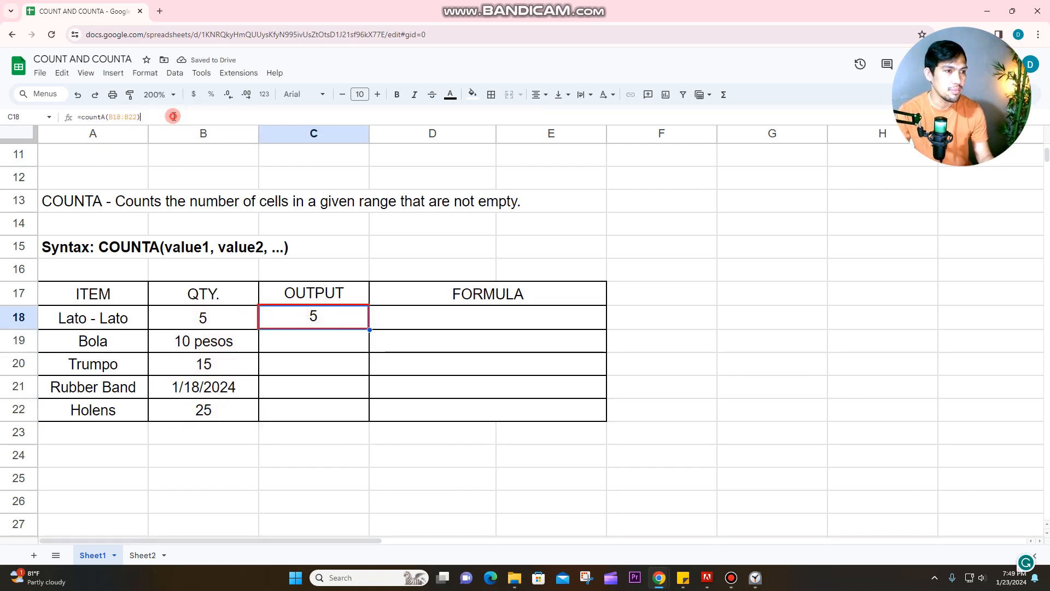
triple_click(175, 116)
key("ctrl+c")
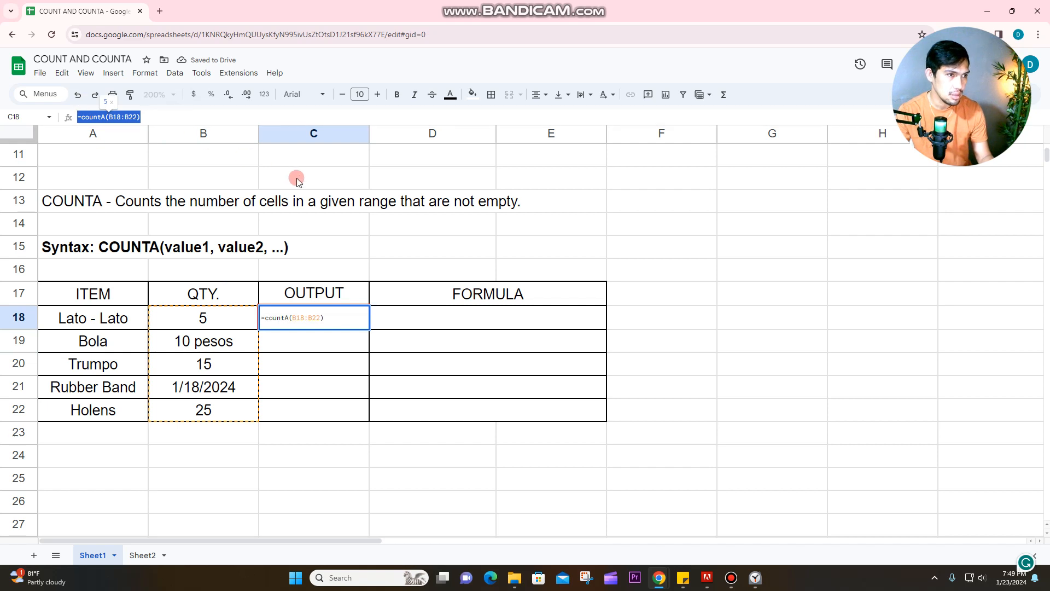
key("Return")
left_click(404, 315)
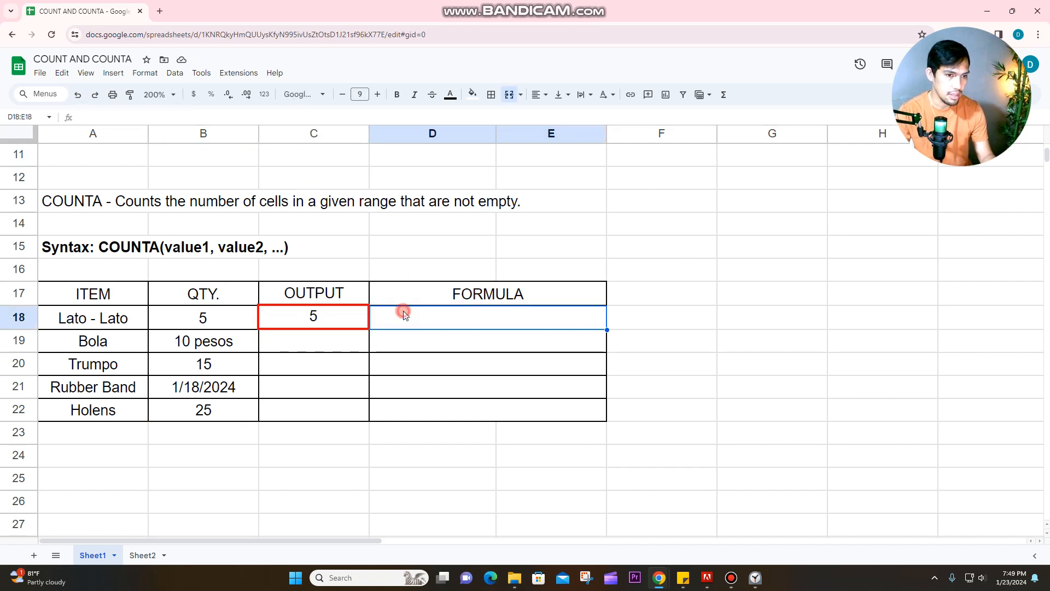
type("'")
key("ctrl+v")
key("Return")
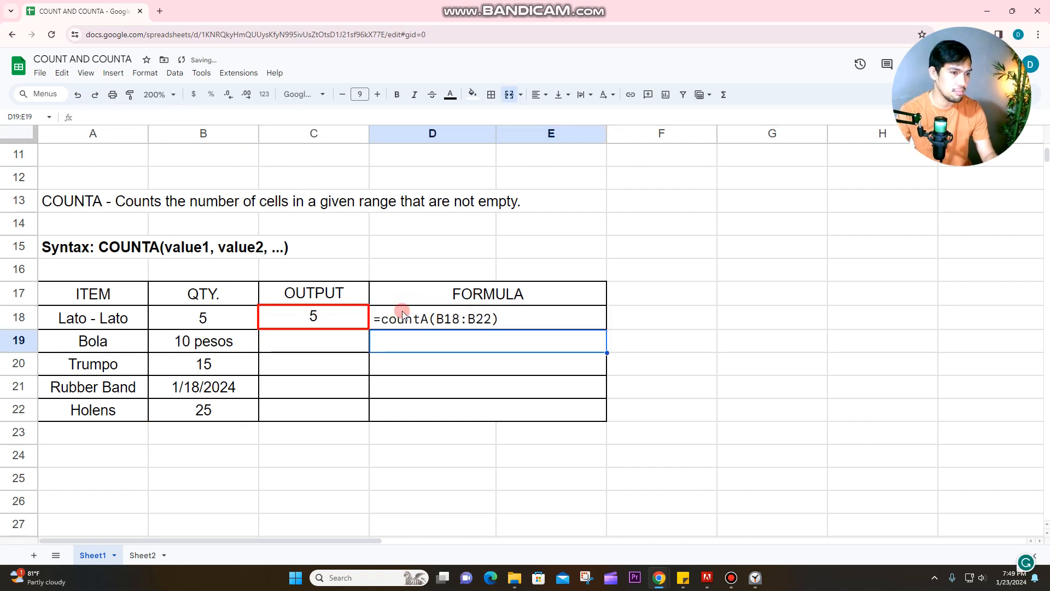
Compare the COUNTA range B18:B22 with the COUNT table, read the key points on Sheet2 and return to Sheet1.
left_click(429, 339)
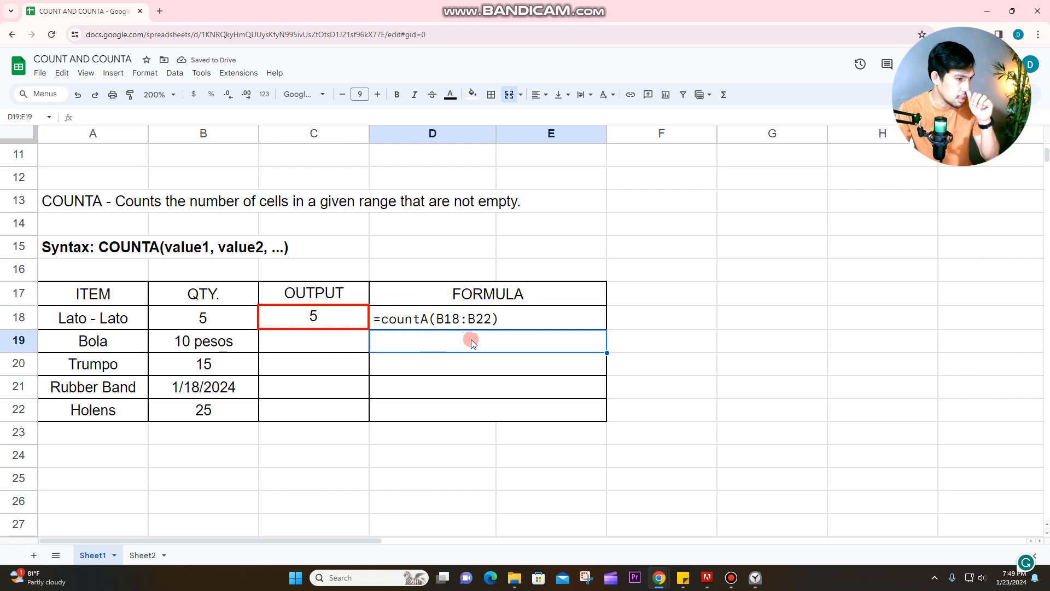
left_click(468, 339)
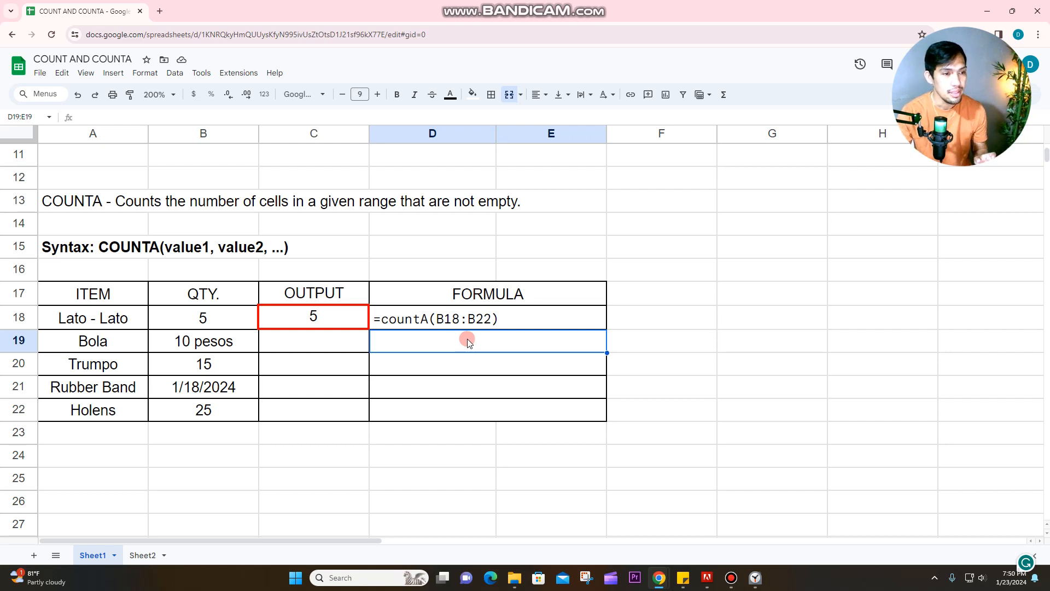
left_click_drag(225, 320, 227, 395)
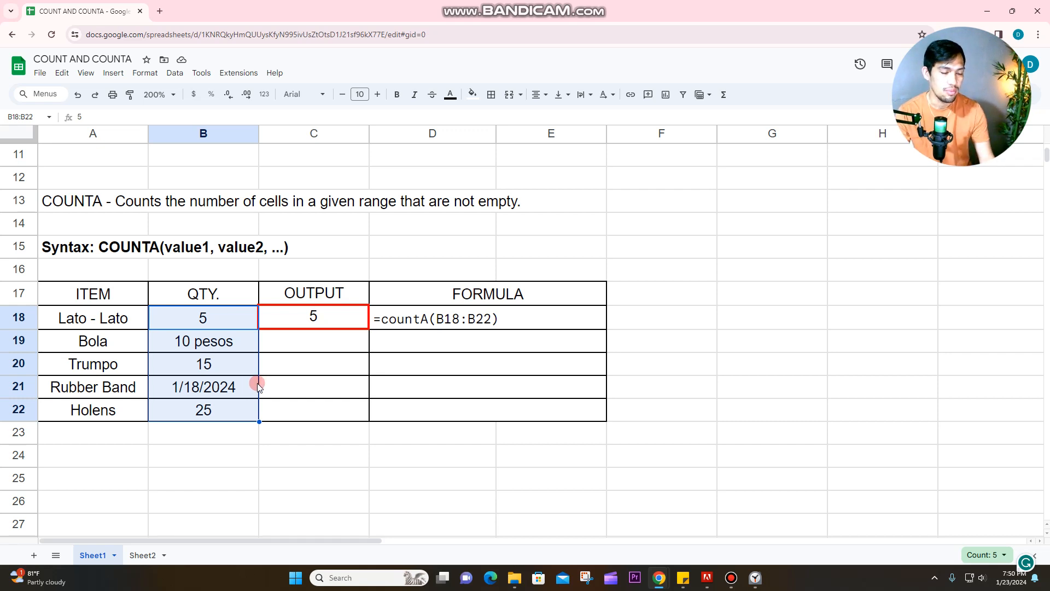
scroll(262, 378, "up", 5)
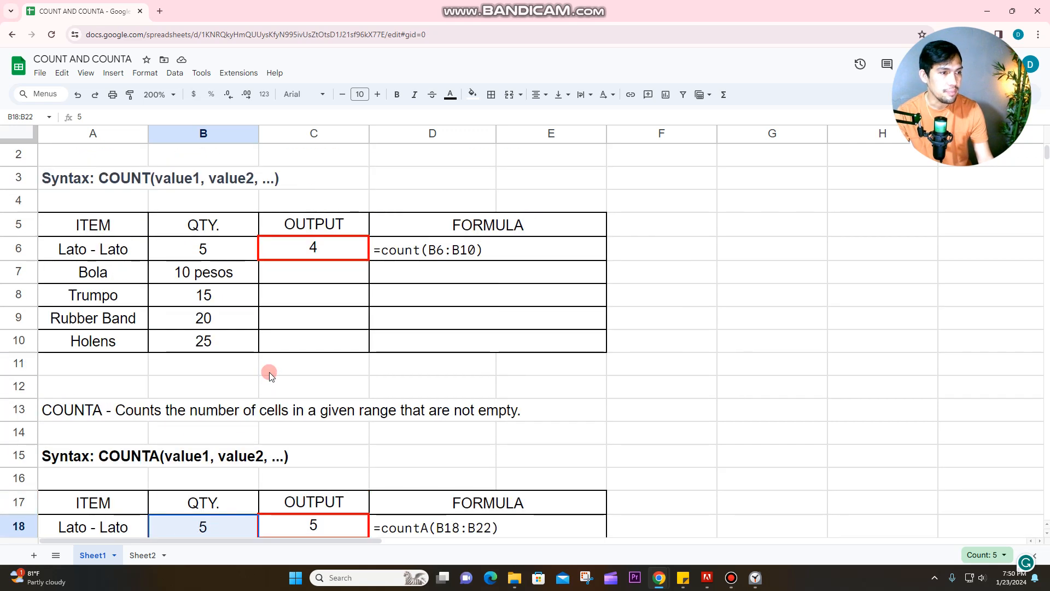
left_click(338, 287)
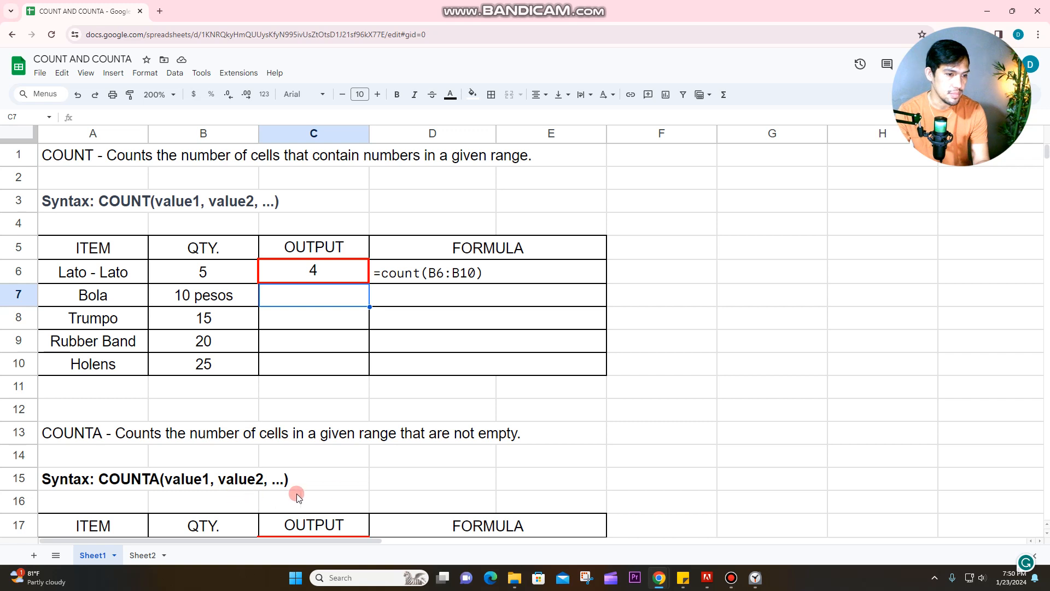
left_click(144, 564)
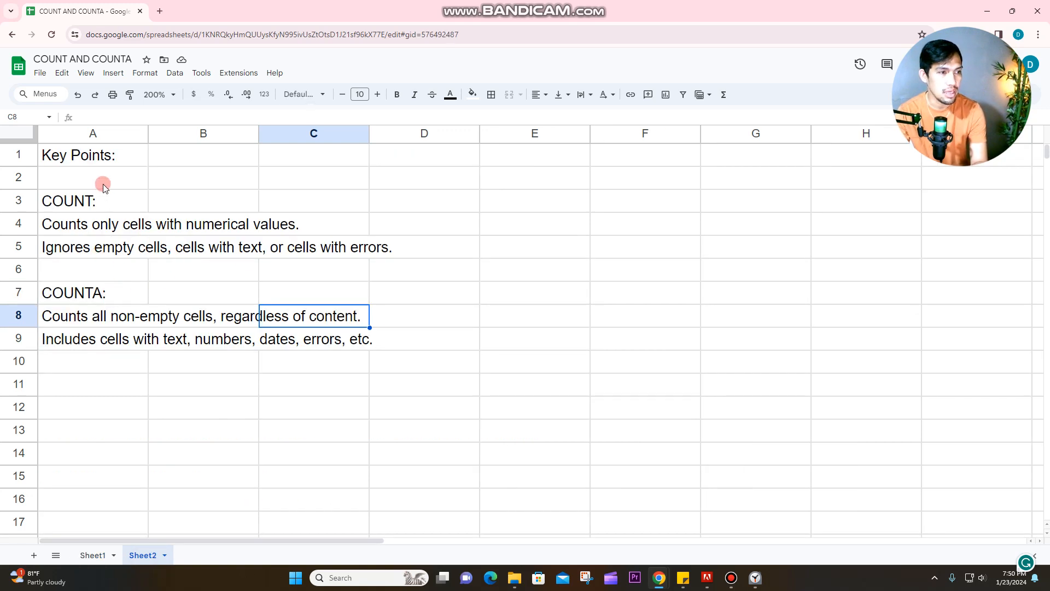
left_click(95, 564)
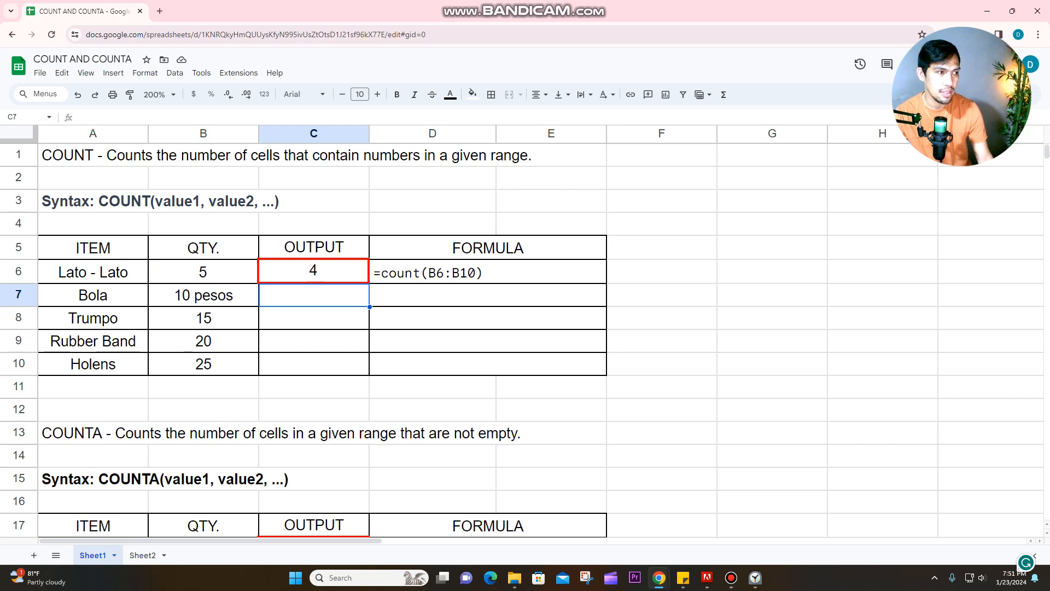
left_click(731, 577)
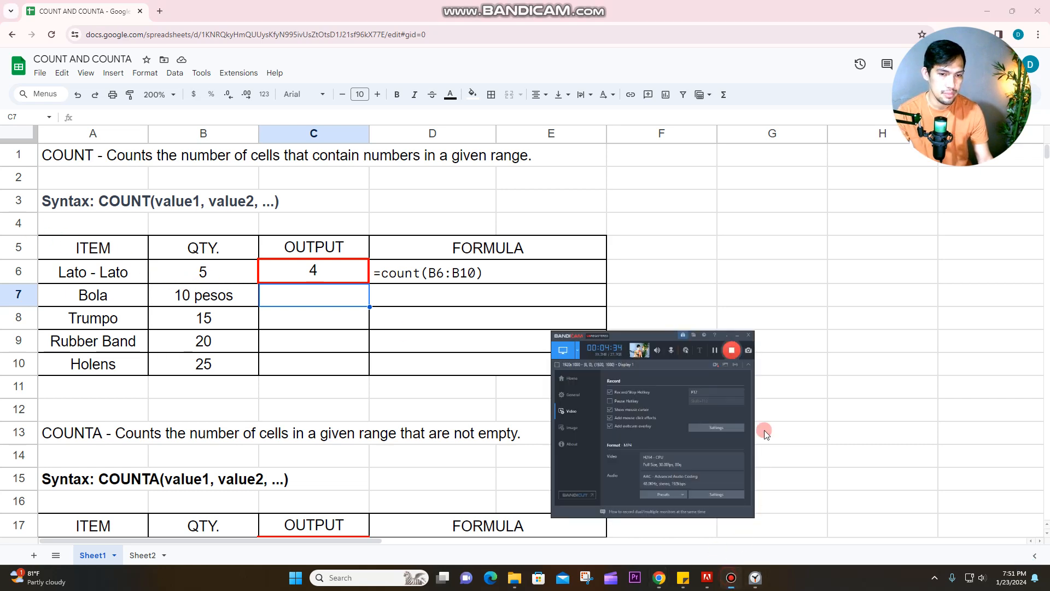